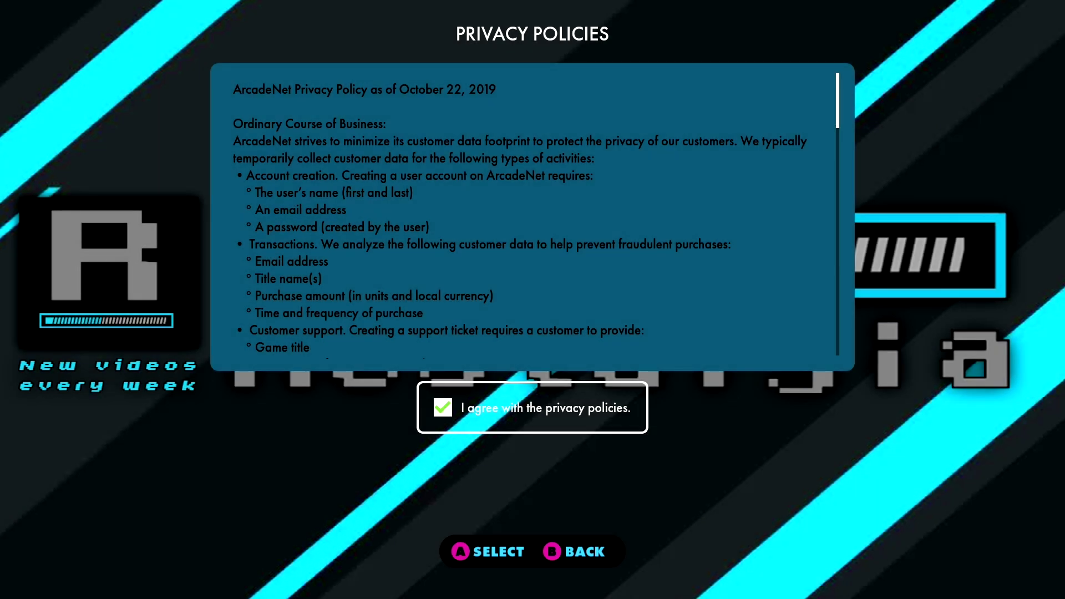
Step: Read the ArcadeNet privacy policy through to its end, submit the agreement and dismiss the confirmation message
key(Up)
key(Down)
key(Down)
key(Down)
key(Down)
key(Down)
key(Down)
key(Down)
key(Down)
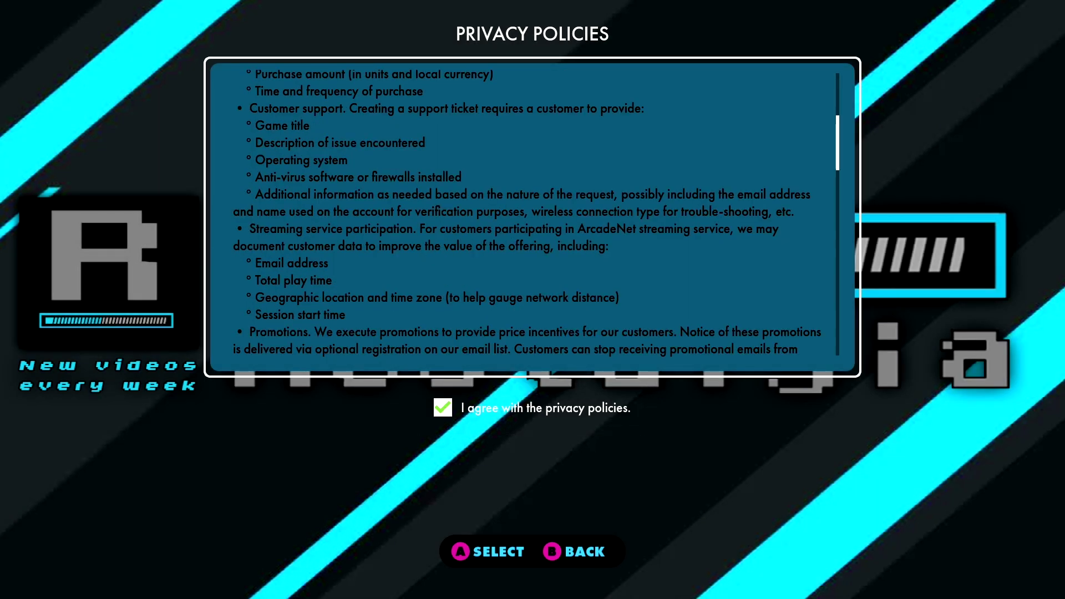
key(Down)
key(Down)
key(Down)
key(Down)
key(Down)
key(Down)
key(Down)
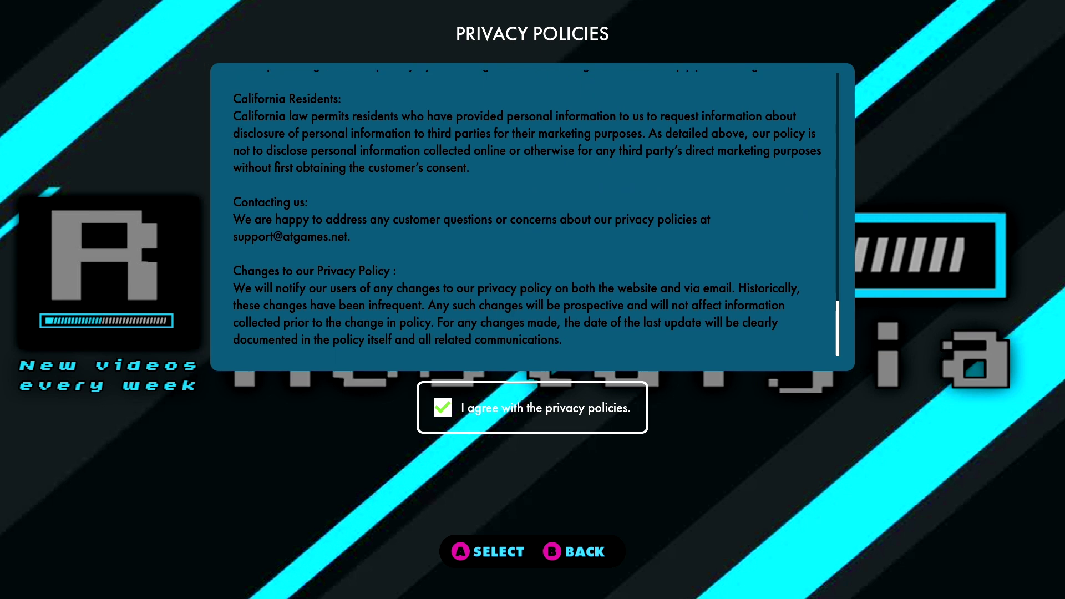
key(Return)
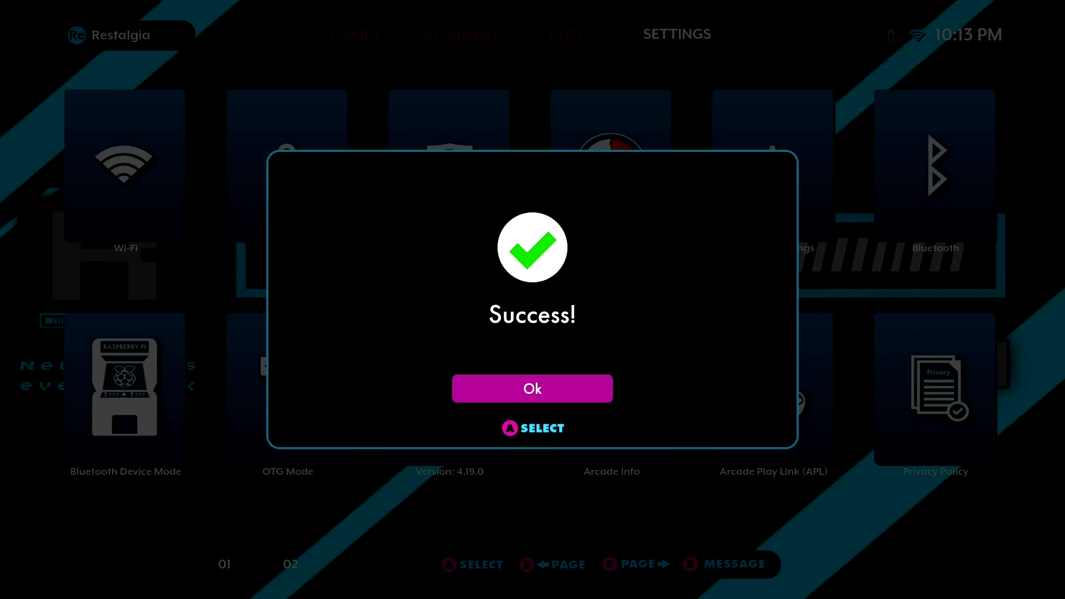
key(Return)
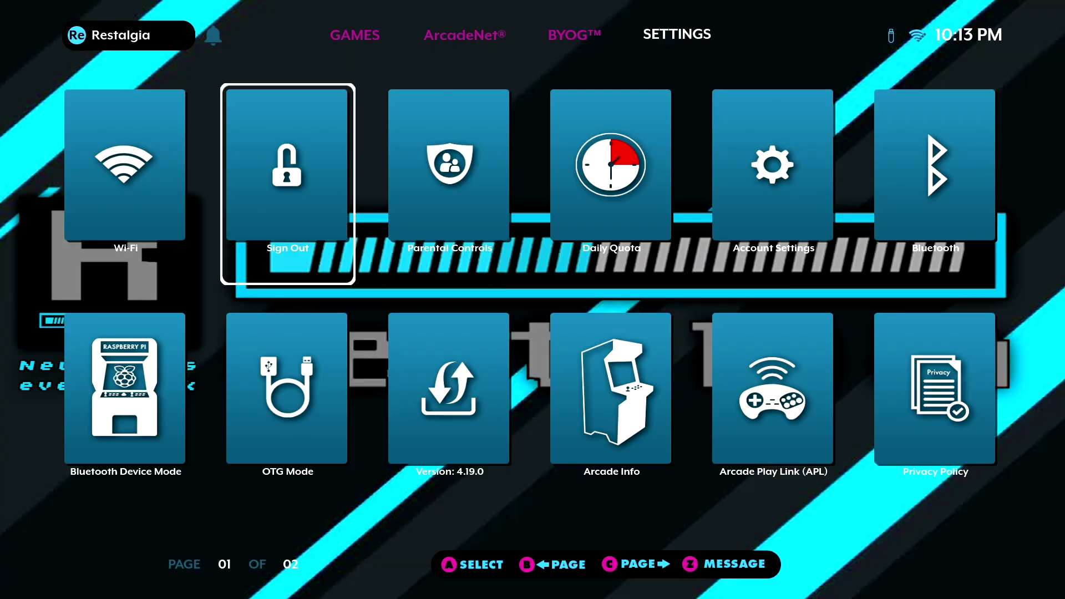
Step: Open Daily Quota in the arcade settings
key(Right)
key(Right)
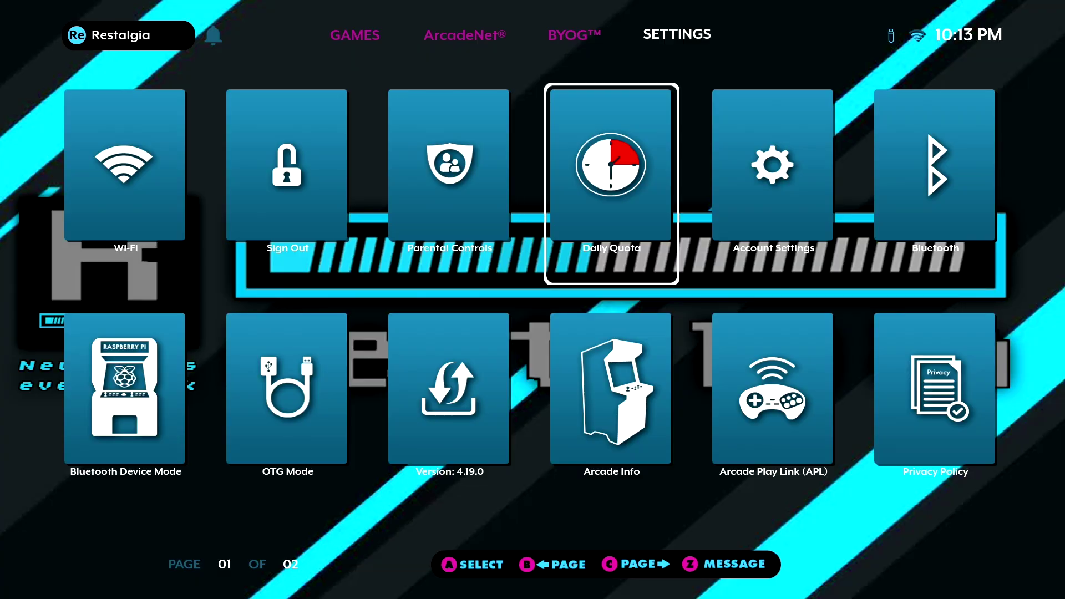
key(Return)
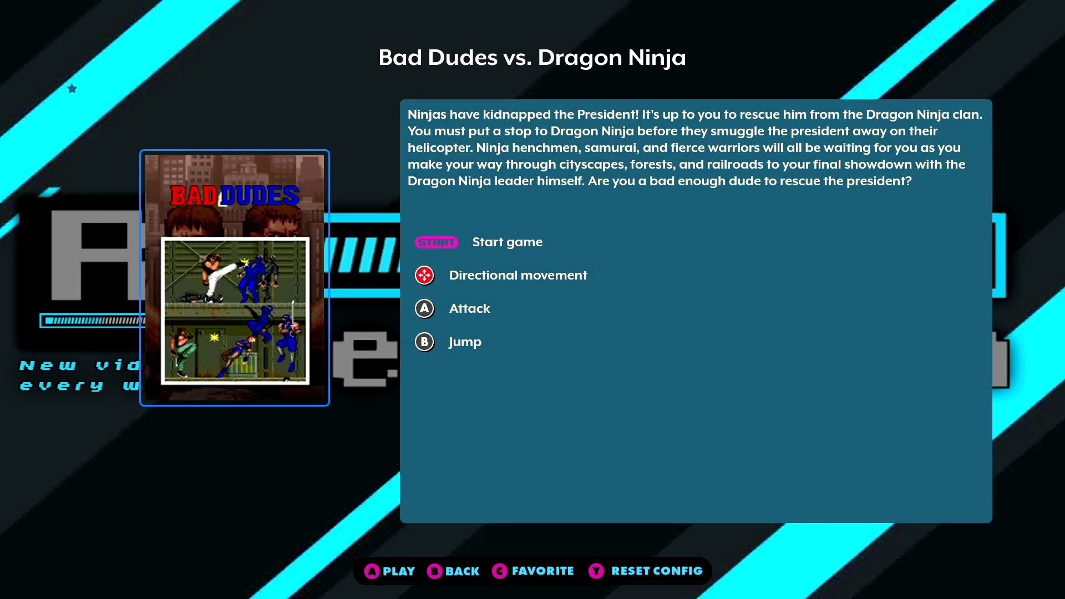
Step: Browse the game description pages from Bad Dudes vs. Dragon Ninja through Pinbo and past P-47: The Phantom Fighter
key(Right)
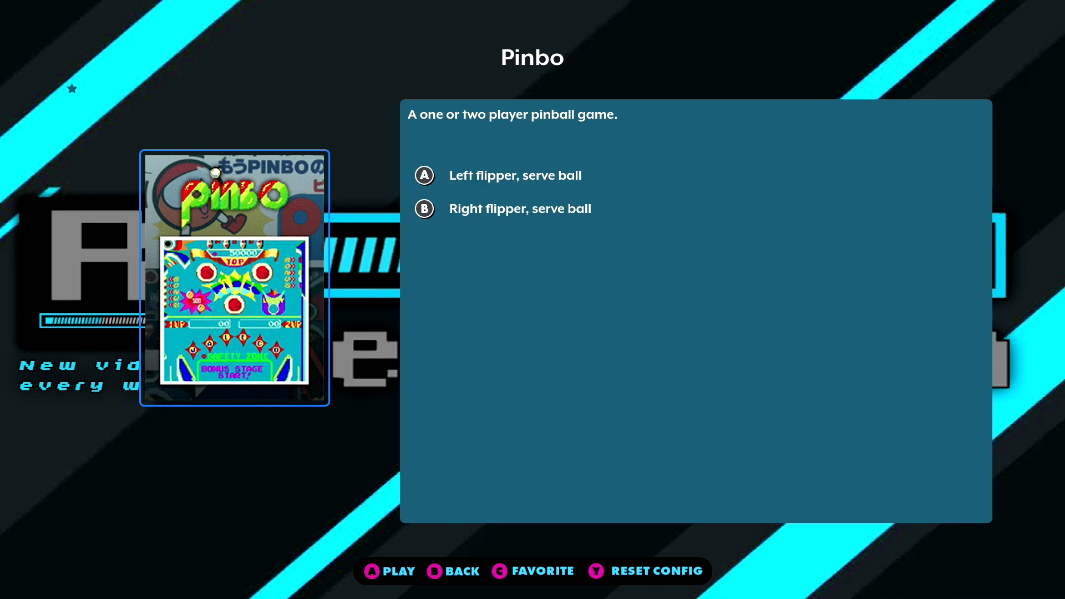
key(Right)
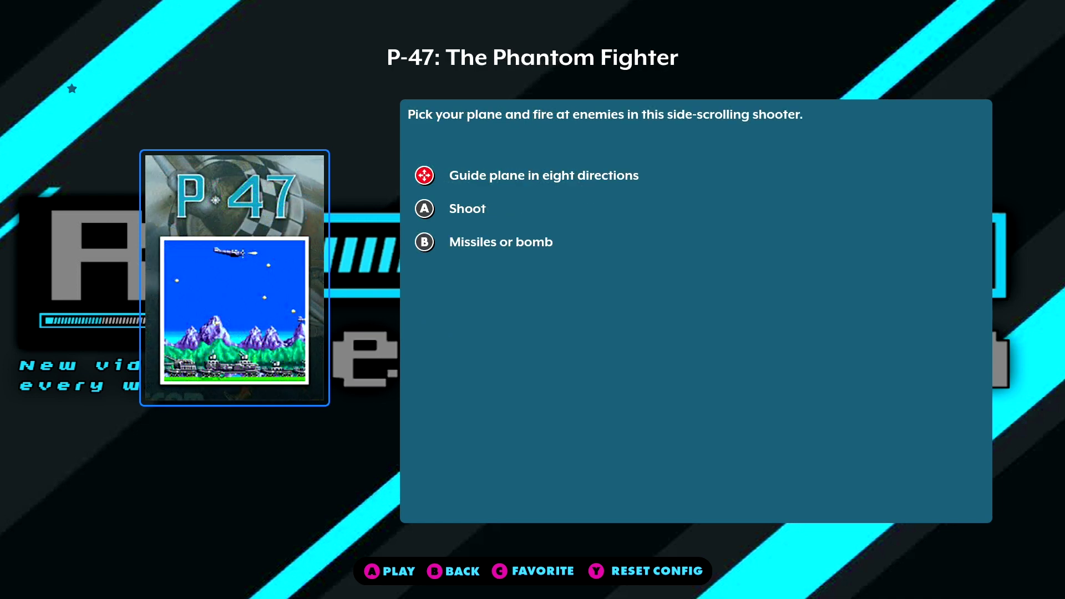
key(Right)
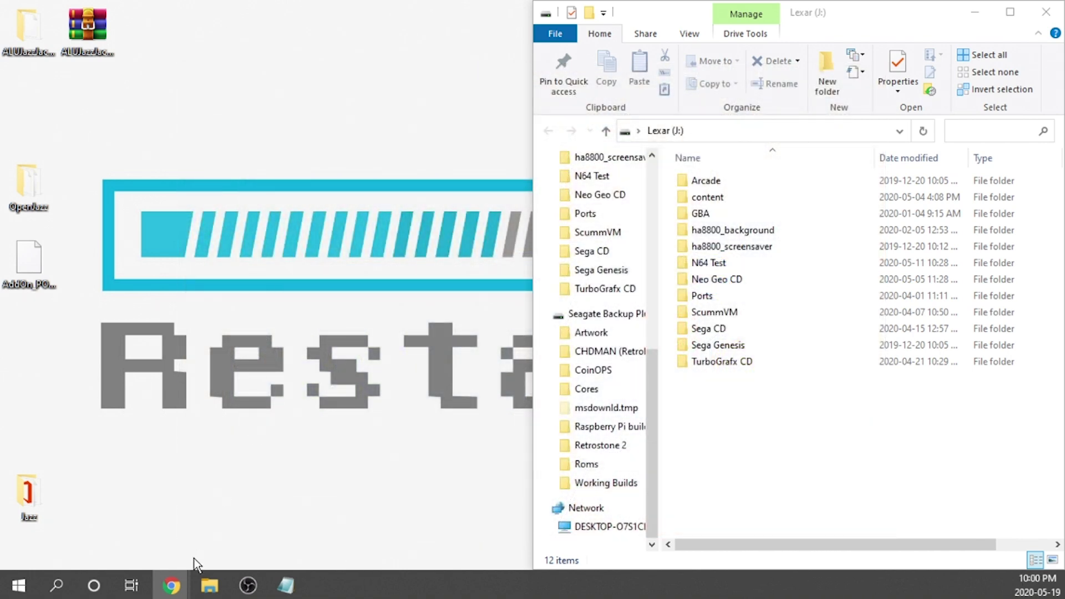
Step: Switch to Chrome, show the download options for ALUJazzJackrabbit.zip on Dropbox and minimize the browser
mouse_move(172, 585)
click(241, 537)
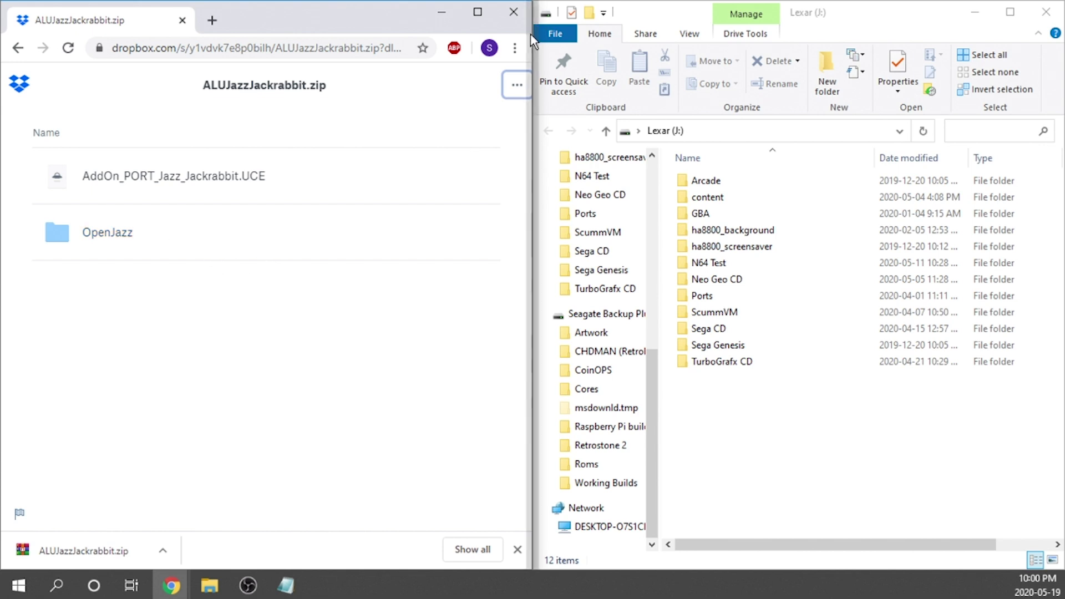
click(515, 89)
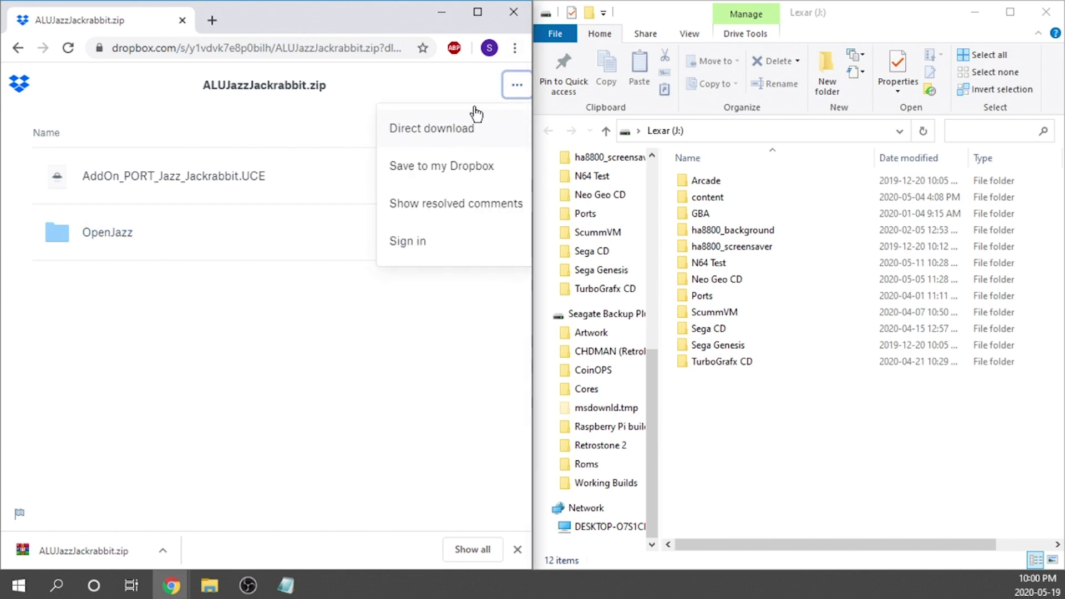
click(437, 15)
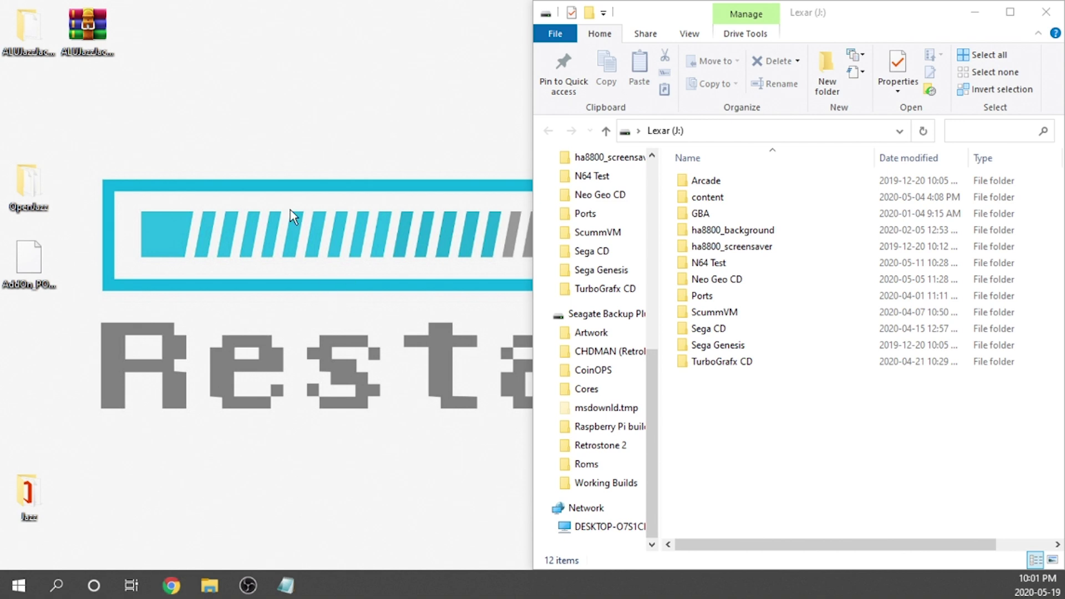
Step: Copy the desktop file AddOn_PORT_Jazz_Jackrabbit.UCE into the Ports folder on the Lexar (J:) drive and return to the drive root
click(103, 52)
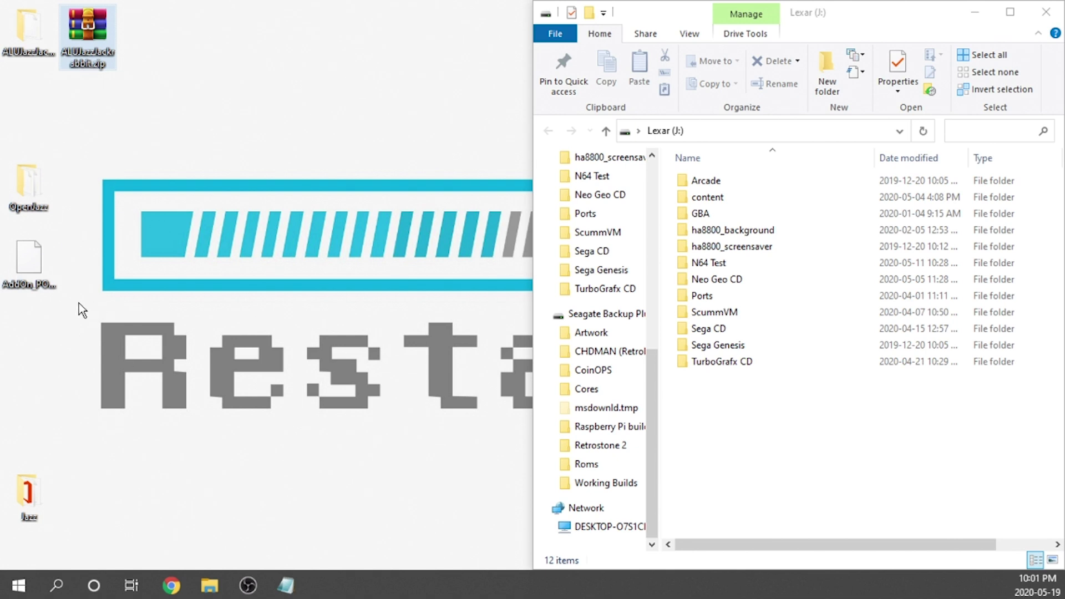
click(35, 267)
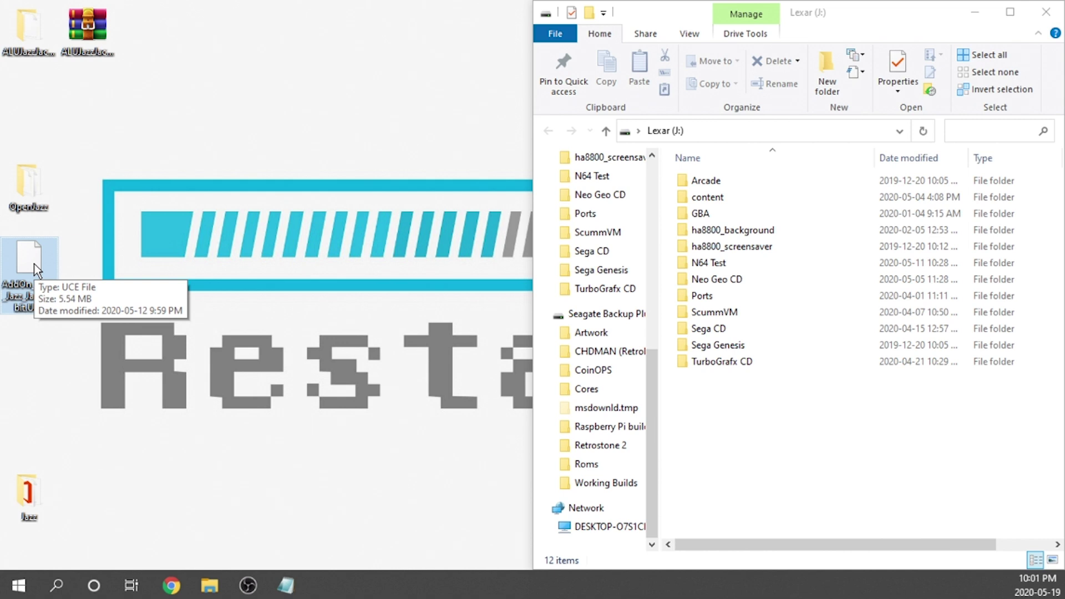
double_click(724, 299)
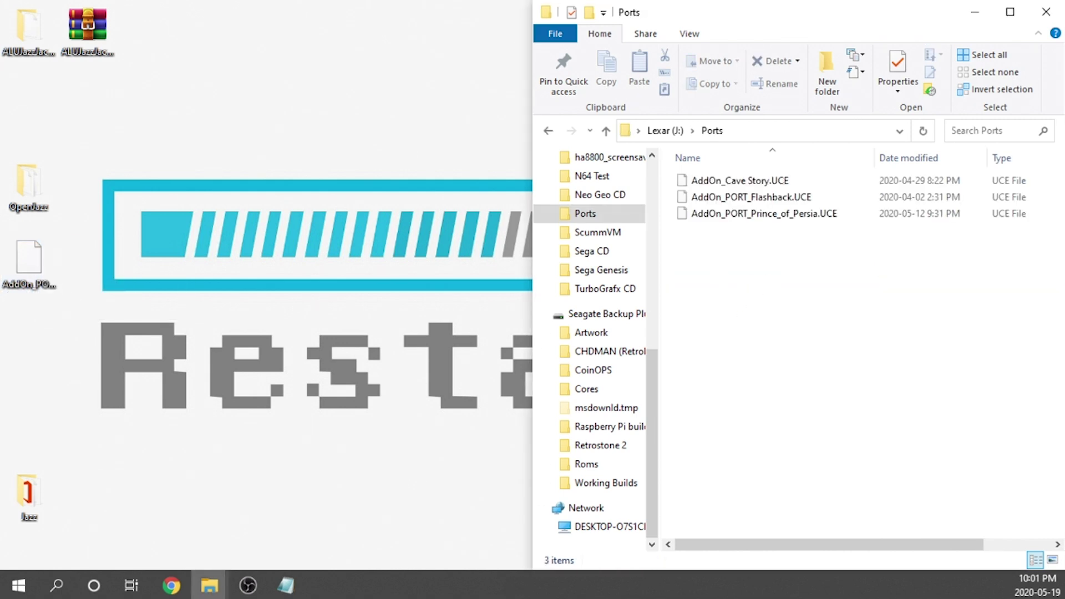
click(40, 267)
drag(40, 267, 792, 332)
click(548, 132)
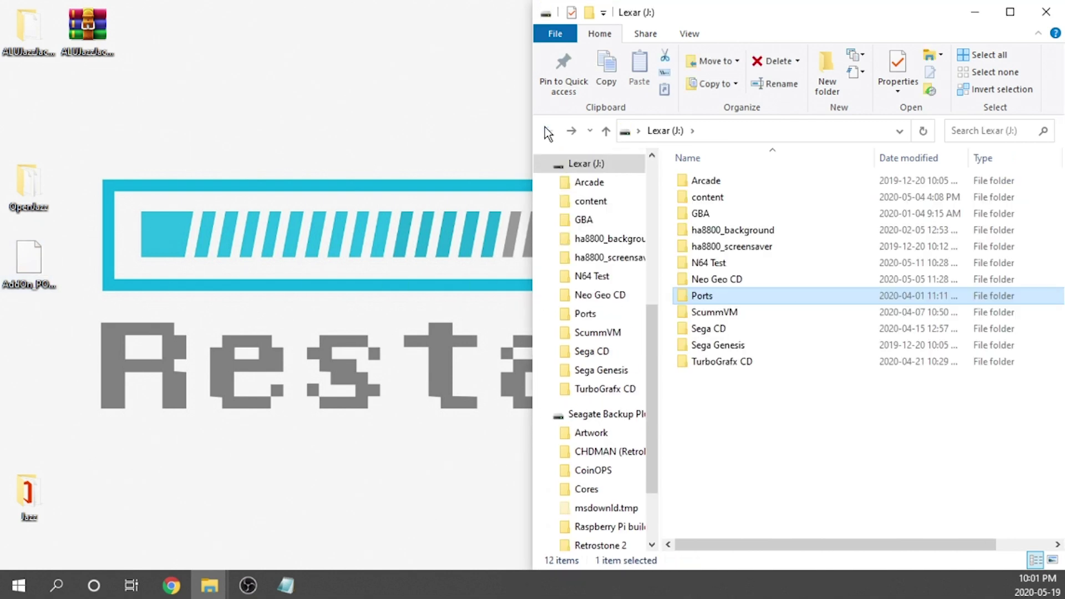
Step: Examine the files inside the desktop's OpenJazz folder and close its window
double_click(28, 186)
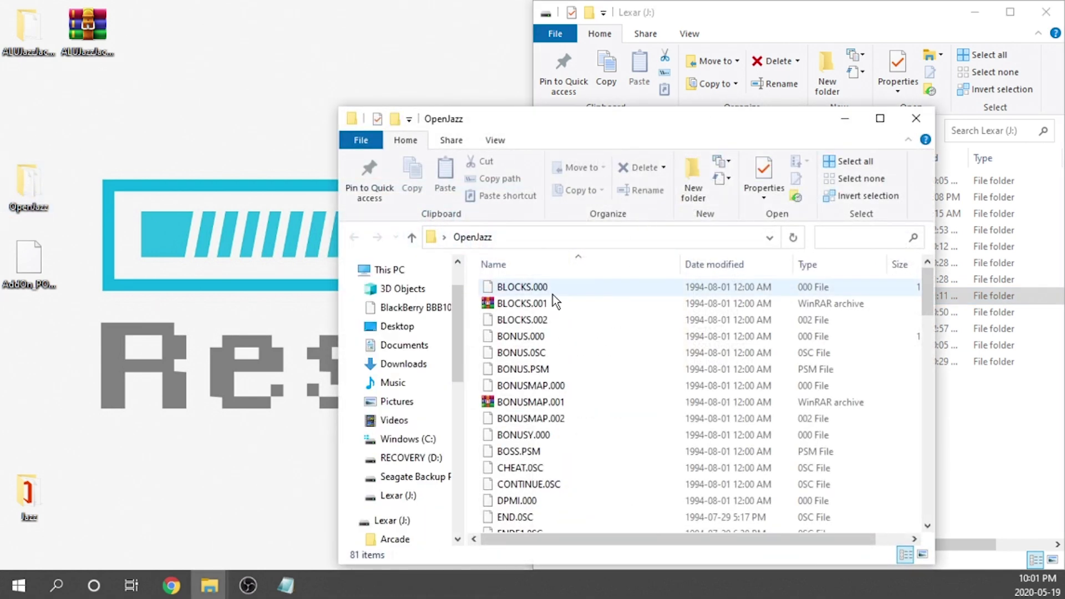
scroll(552, 333, down, 20)
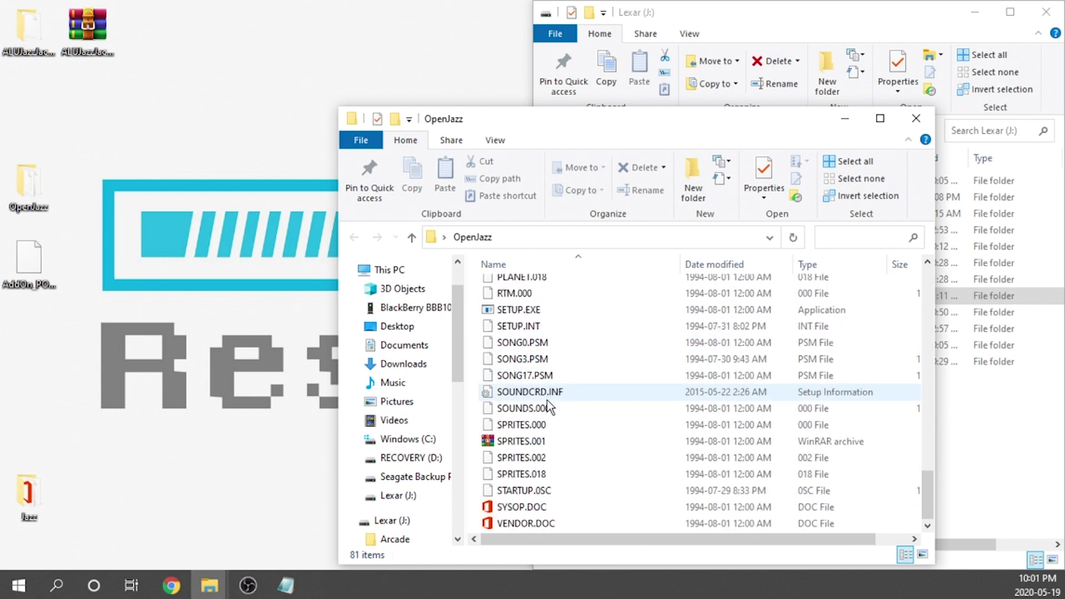
scroll(619, 312, up, 20)
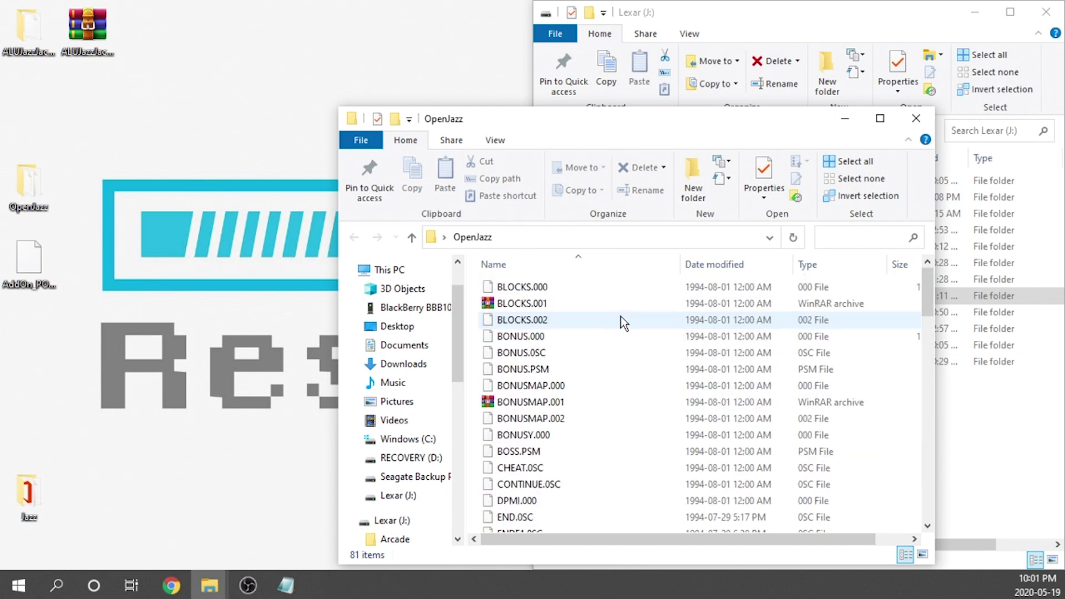
click(915, 118)
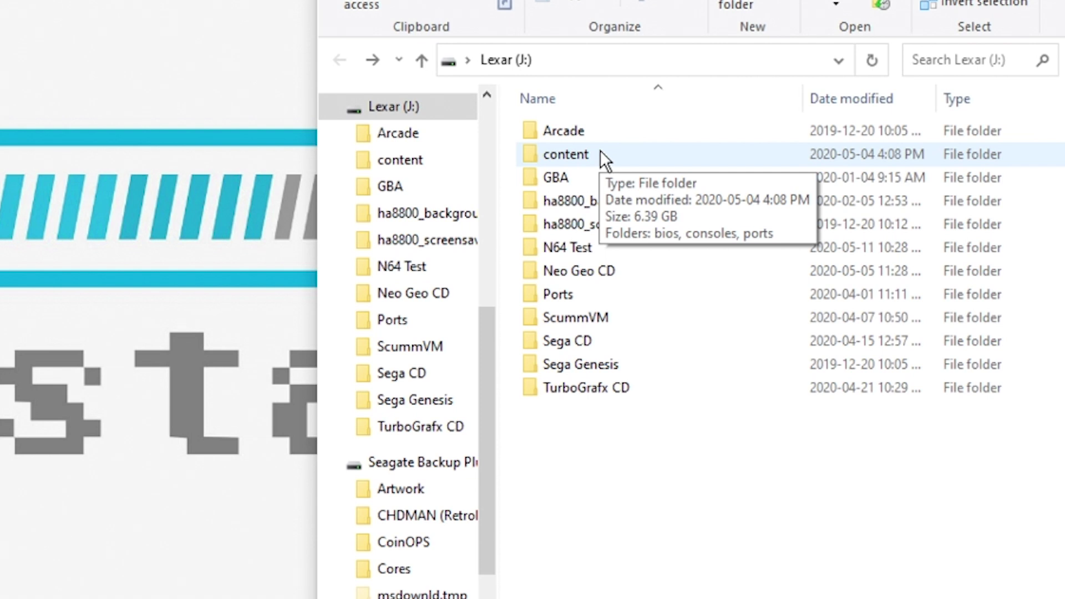
Step: Copy the desktop's OpenJazz folder into content\ports on the Lexar (J:) drive
double_click(600, 151)
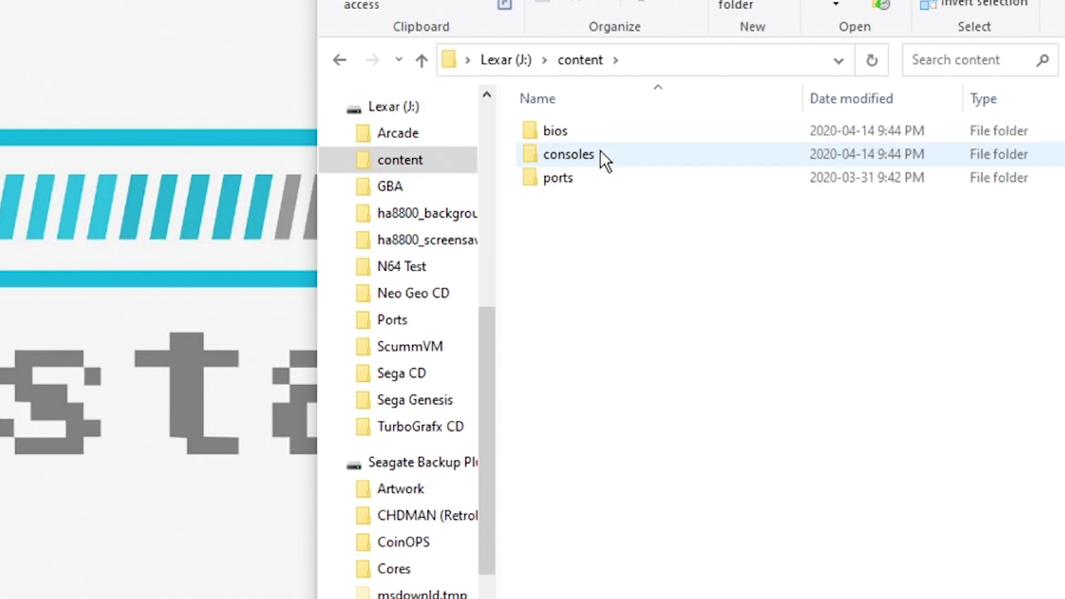
double_click(598, 178)
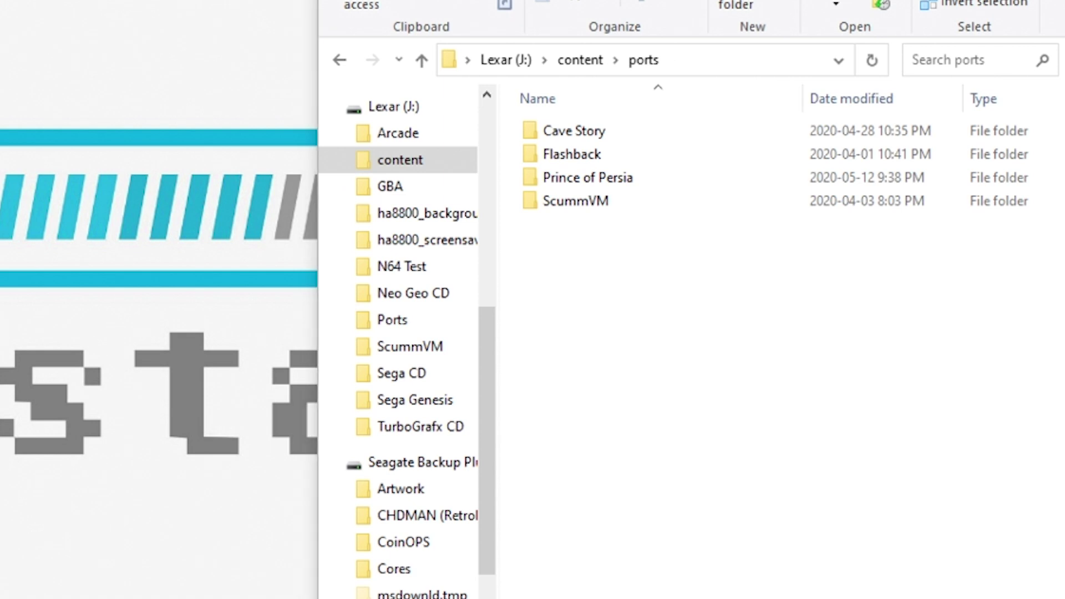
drag(582, 382, 614, 415)
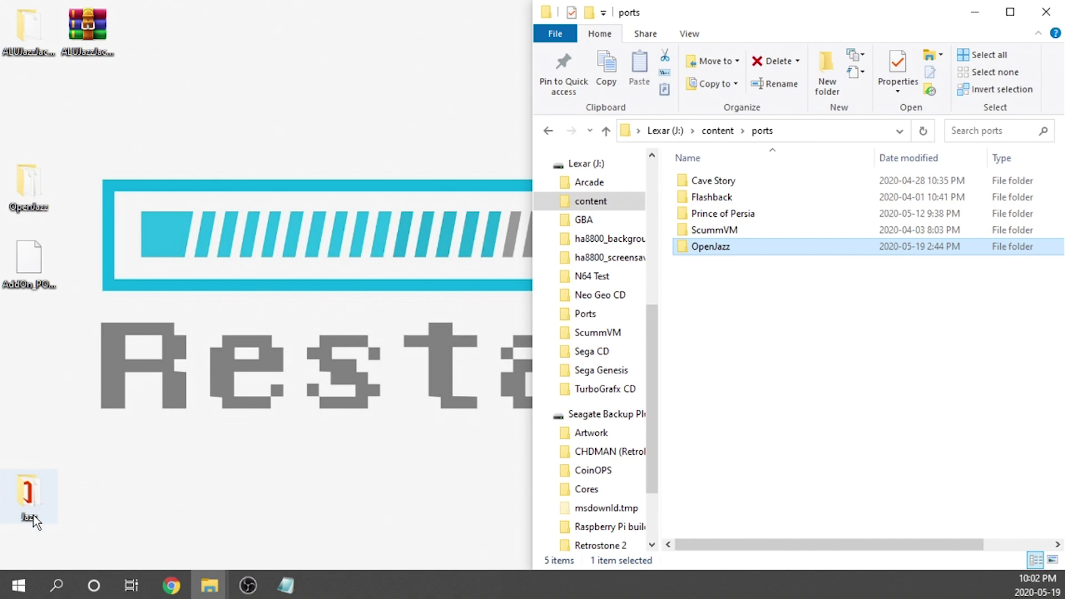
Step: Open the desktop's Jazz folder and dock its window side by side with the drive's ports window
double_click(35, 498)
drag(633, 6, 1, 167)
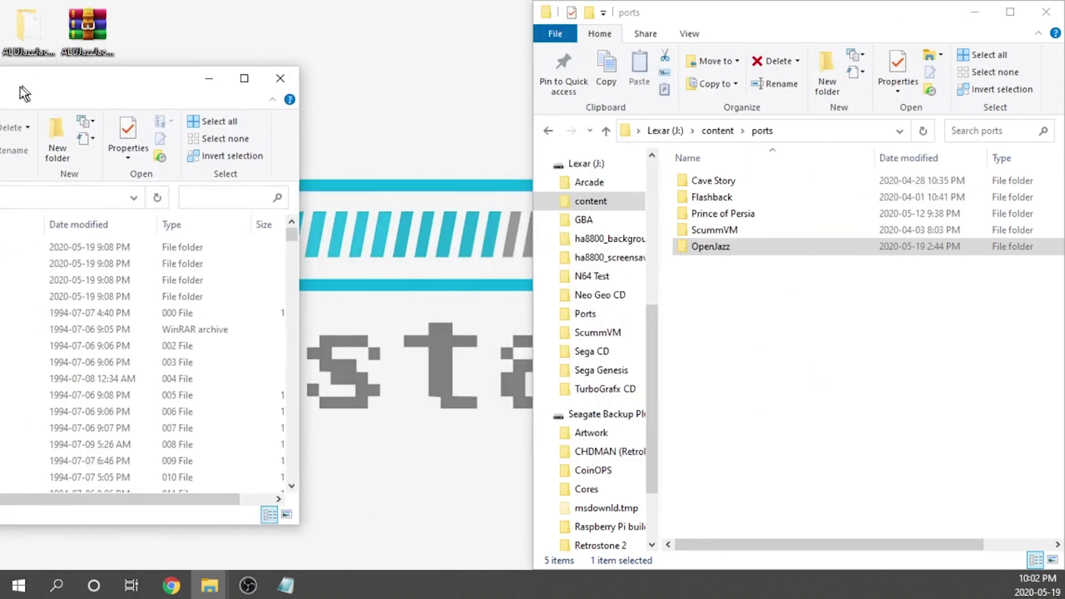
click(756, 404)
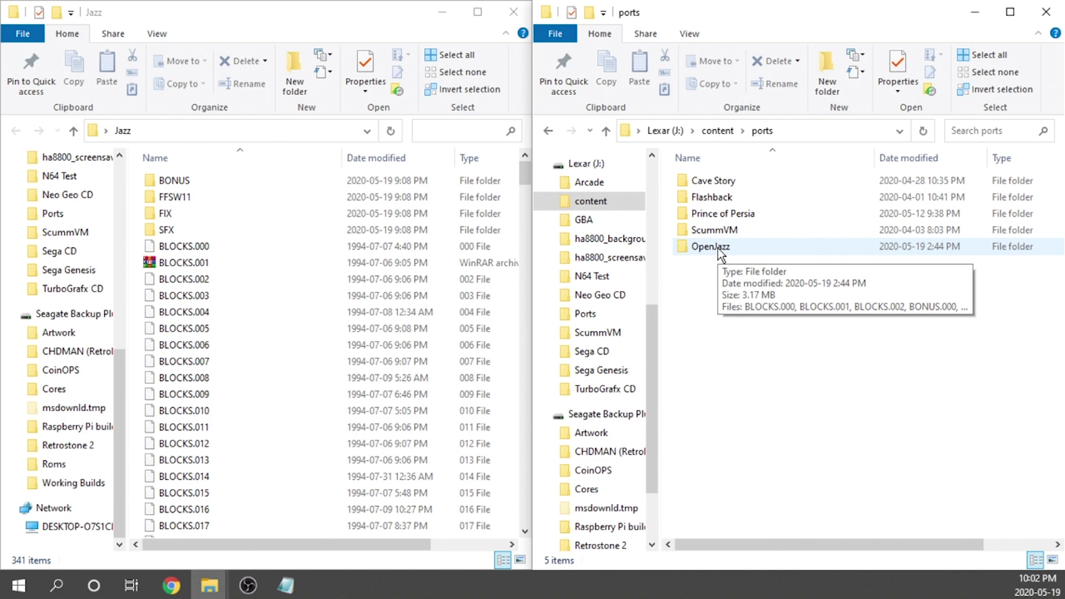
Step: Permanently delete every file except openjazz.000 from the OpenJazz folder in content\ports on the Lexar drive
double_click(721, 254)
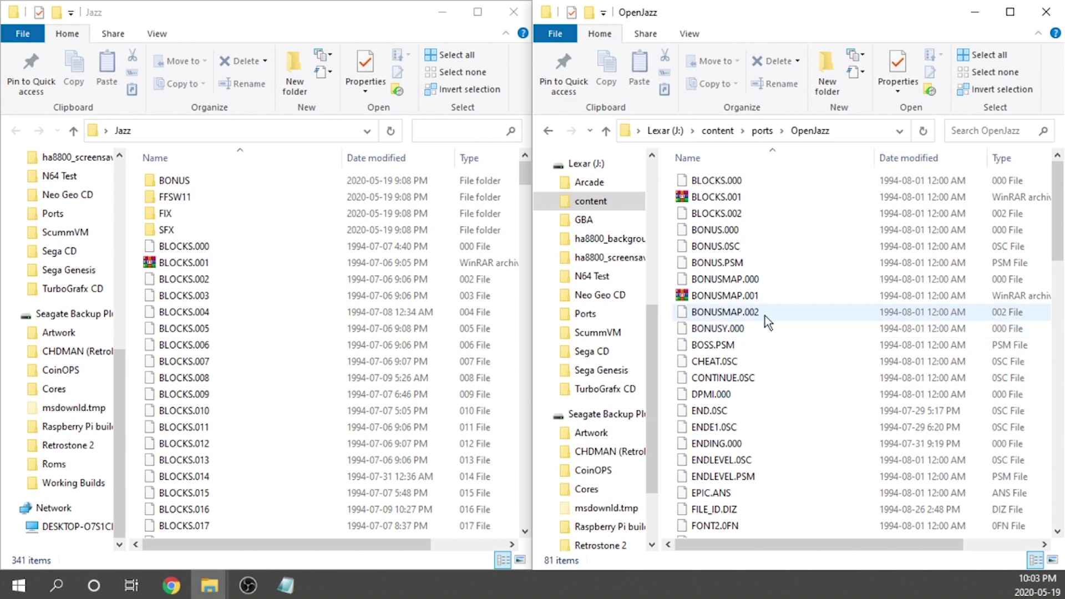
scroll(780, 348, down, 8)
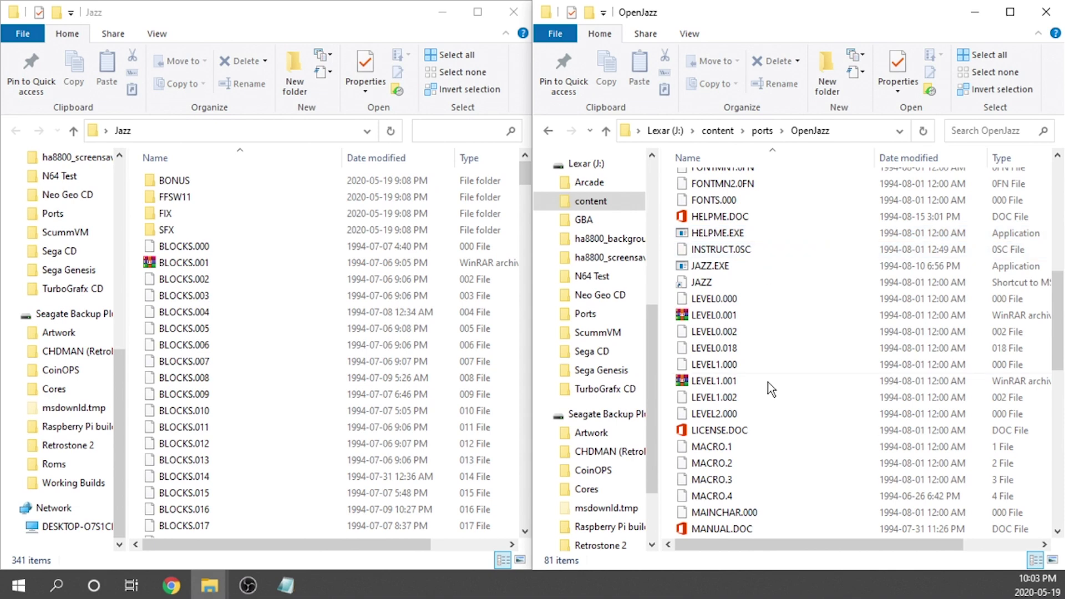
scroll(790, 363, down, 2)
scroll(791, 363, down, 5)
click(756, 370)
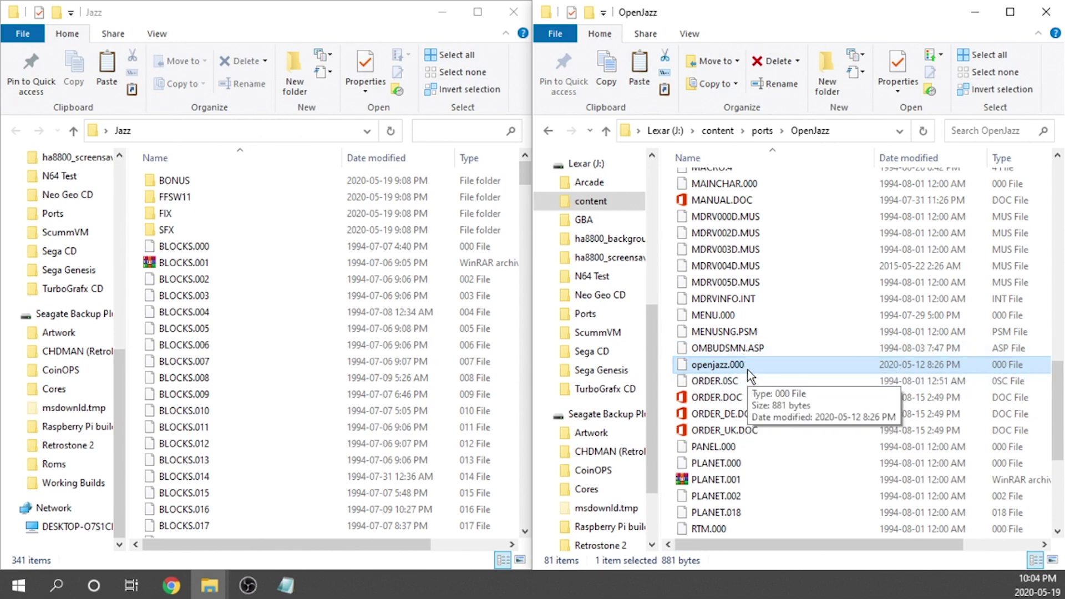
key(ctrl+a)
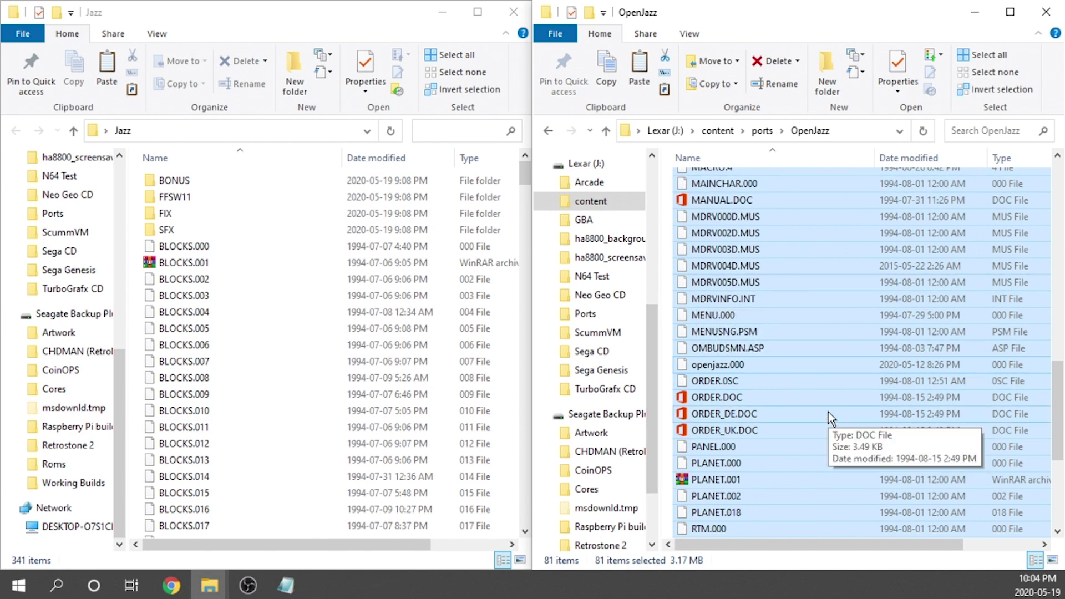
ctrl+click(727, 368)
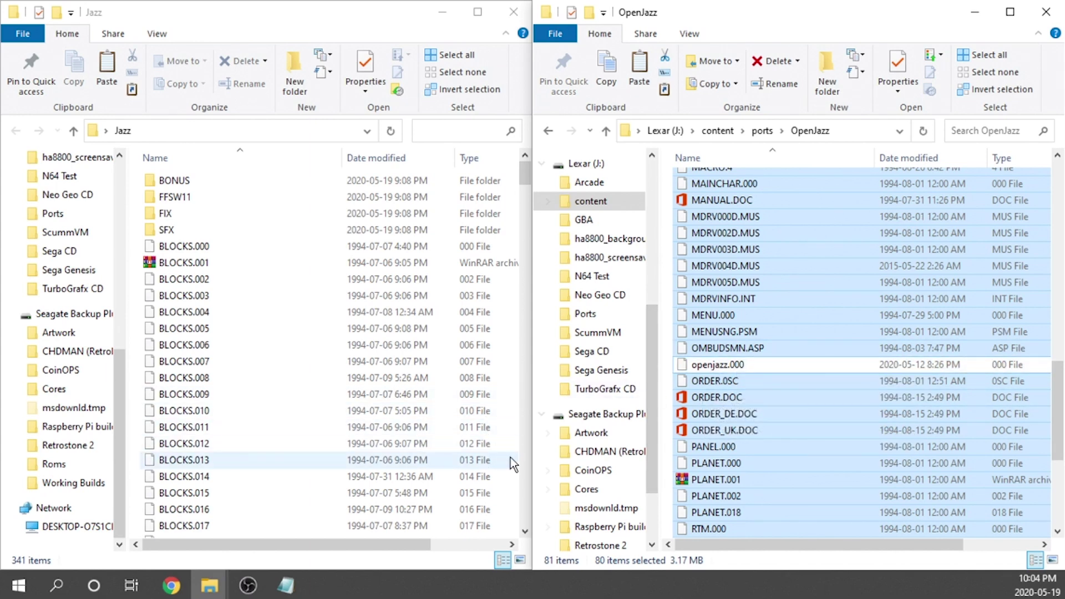
key(Delete)
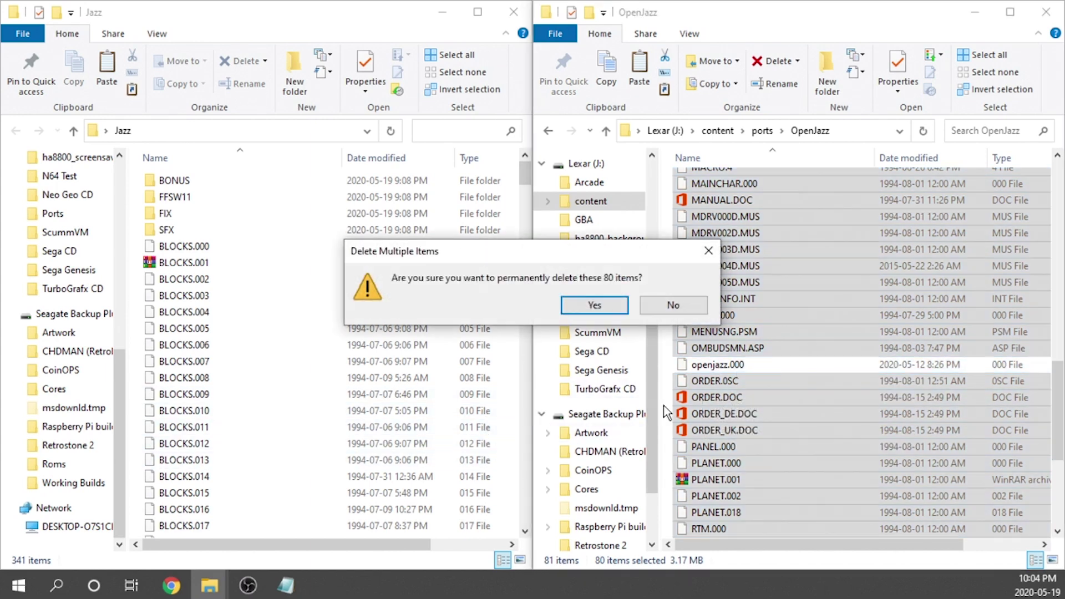
click(592, 306)
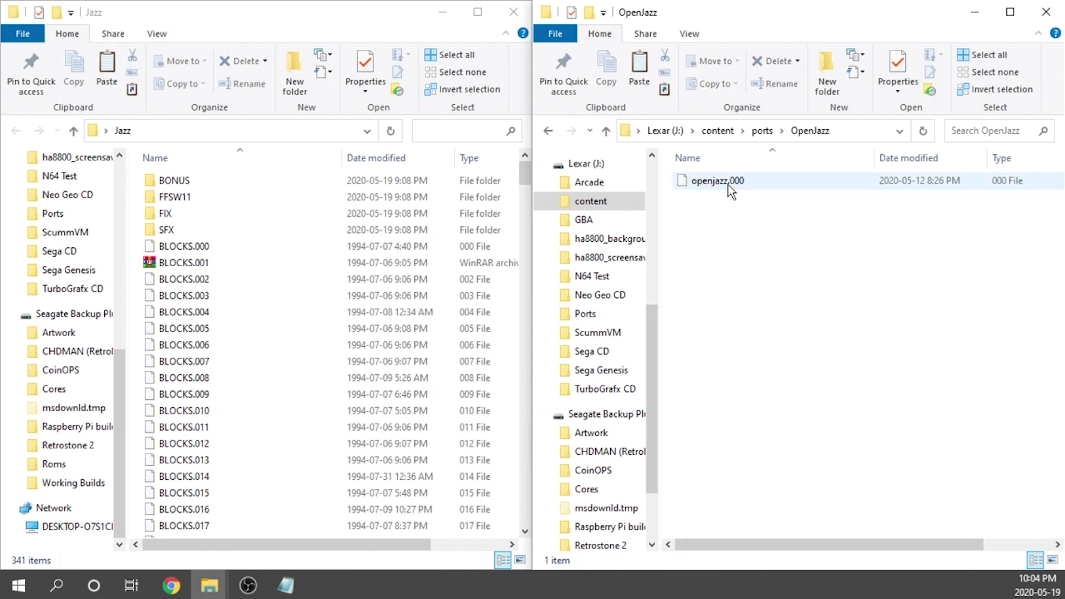
Step: Copy all files and folders from the Jazz folder into the OpenJazz folder on the Lexar drive
click(194, 266)
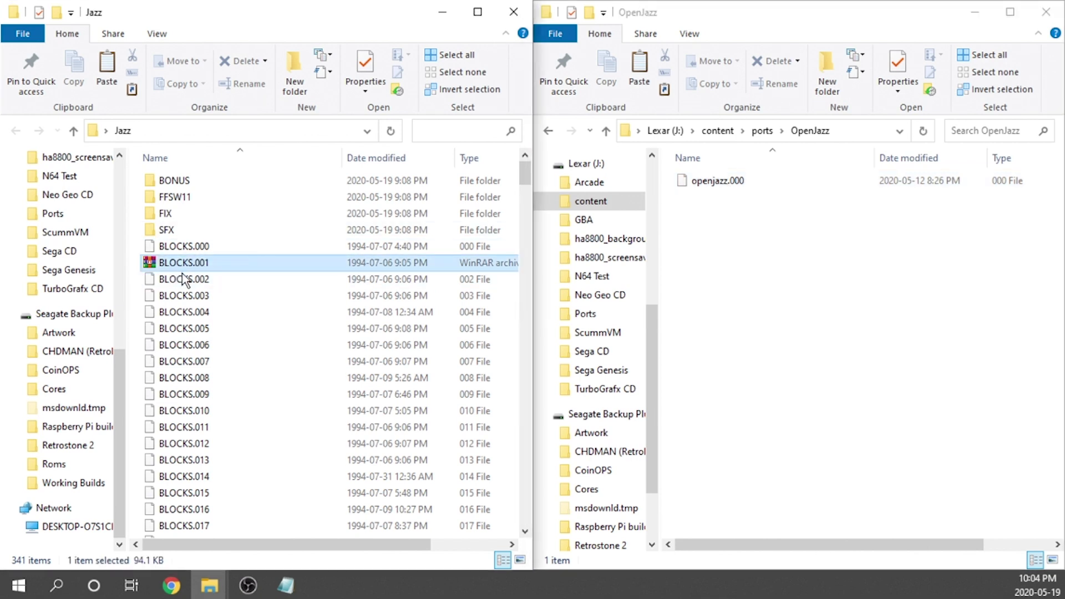
key(ctrl+a)
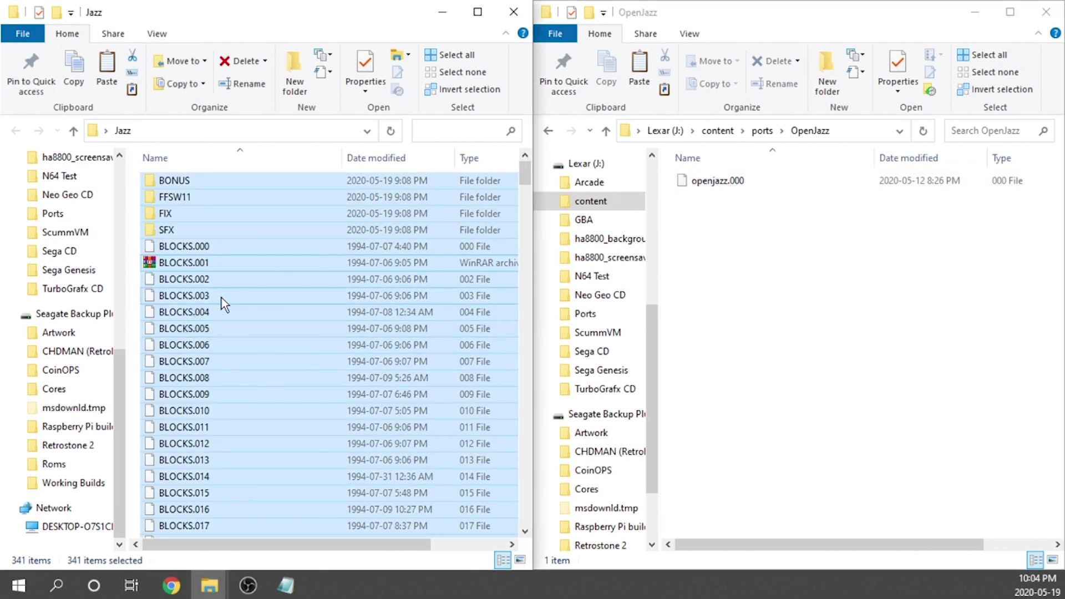
drag(220, 301, 761, 337)
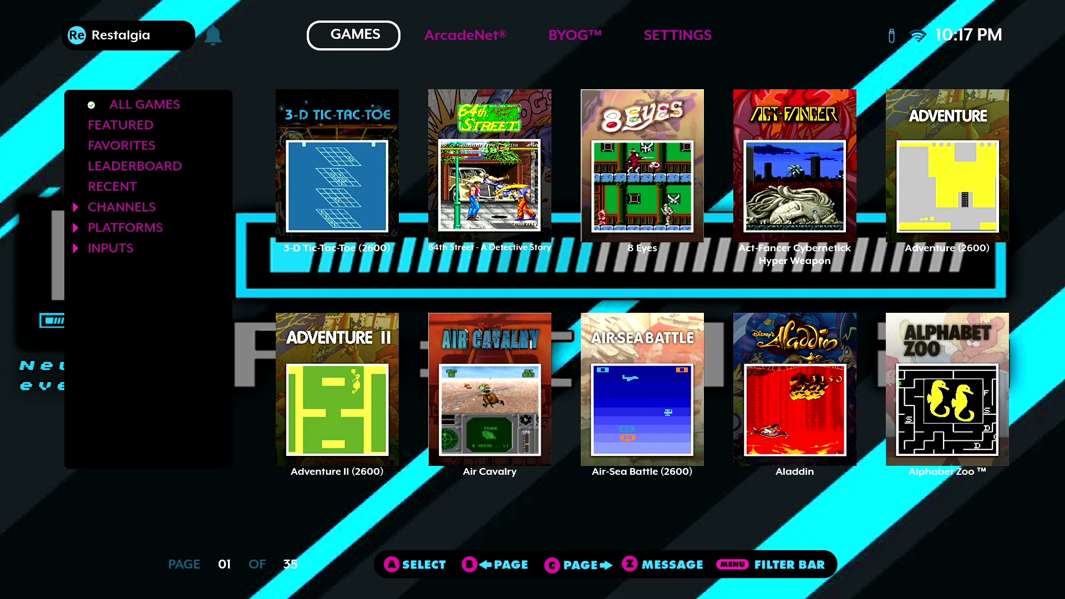
Step: Go to the BYOG section of the arcade interface and open the USB Add On content
key(Right)
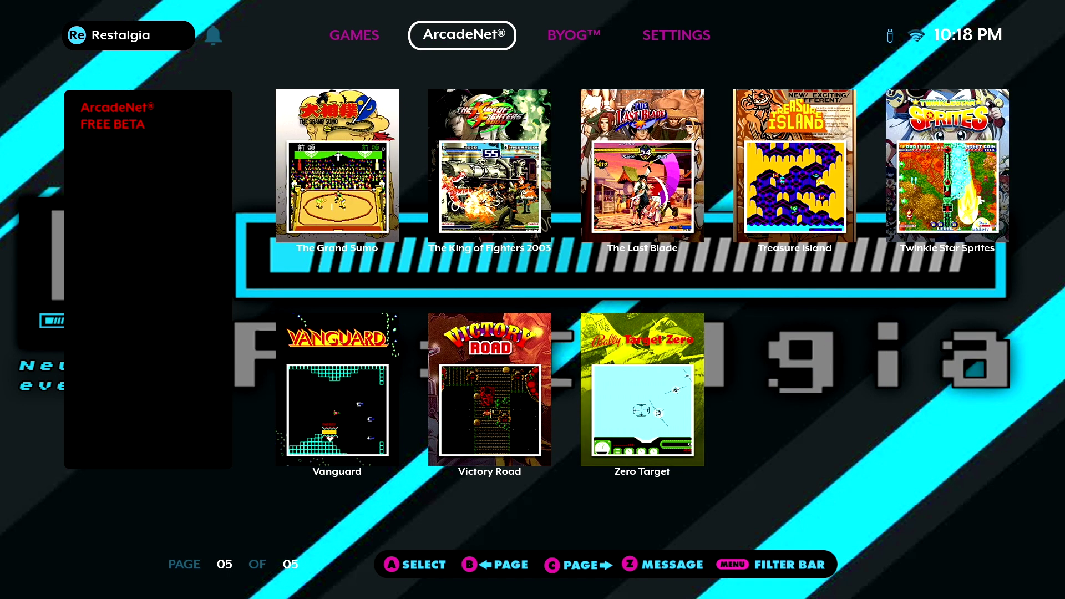
key(Right)
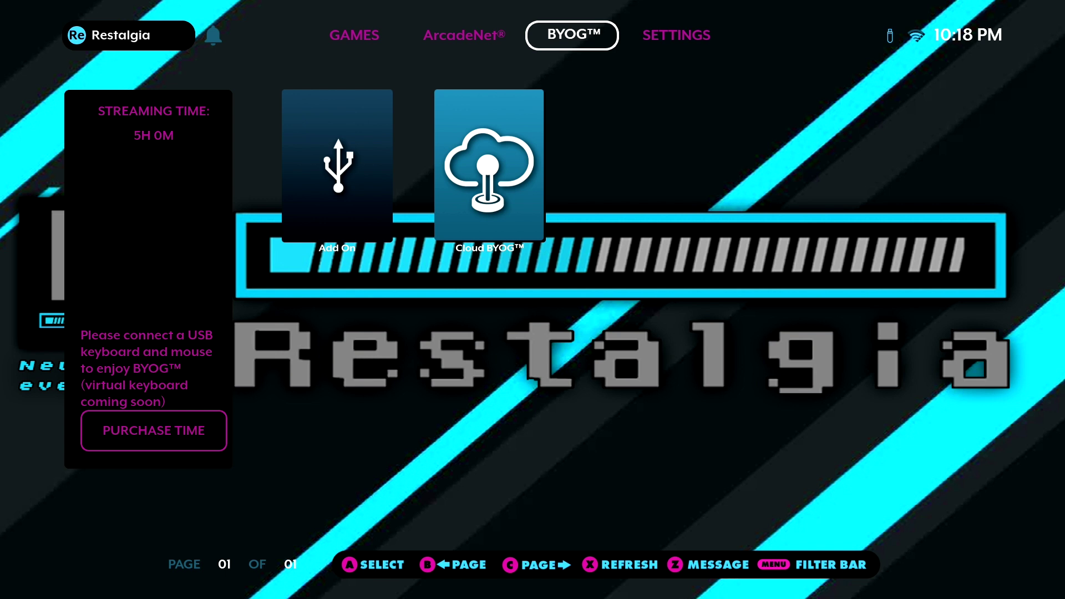
key(Down)
key(Right)
key(Return)
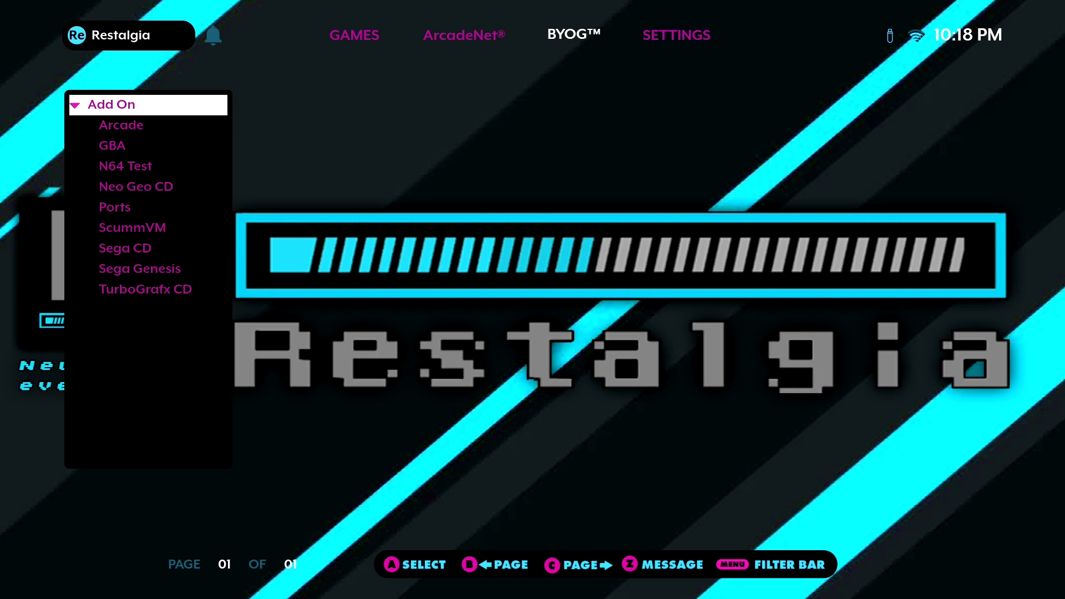
Step: Open the Ports category of the add-on content and launch the Jazz Jackrabbit game
key(Down)
key(Down)
key(Down)
key(Down)
key(Down)
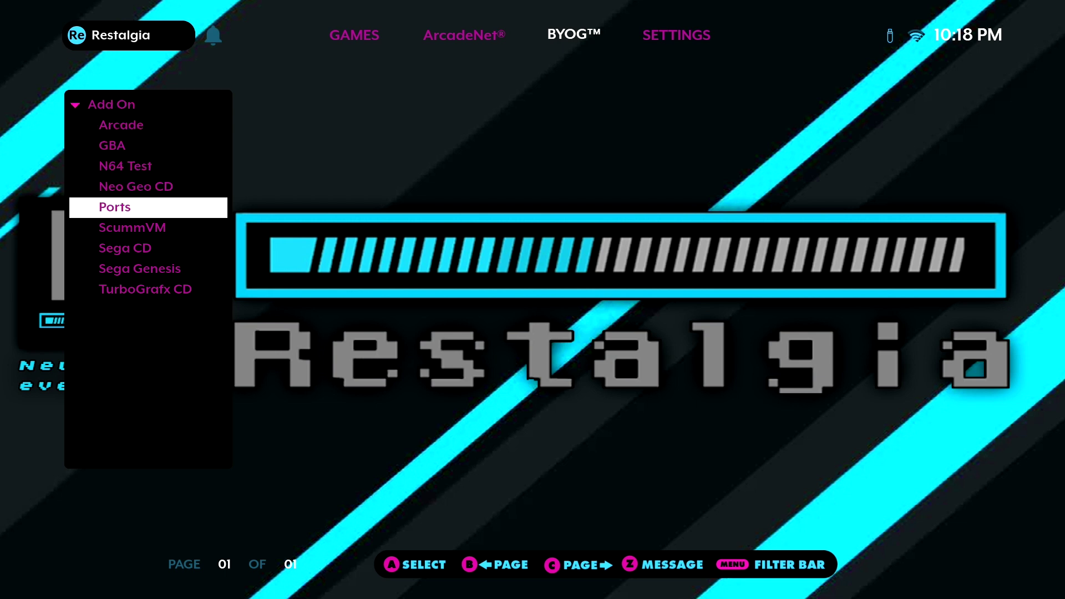
key(Return)
key(Right)
key(Right)
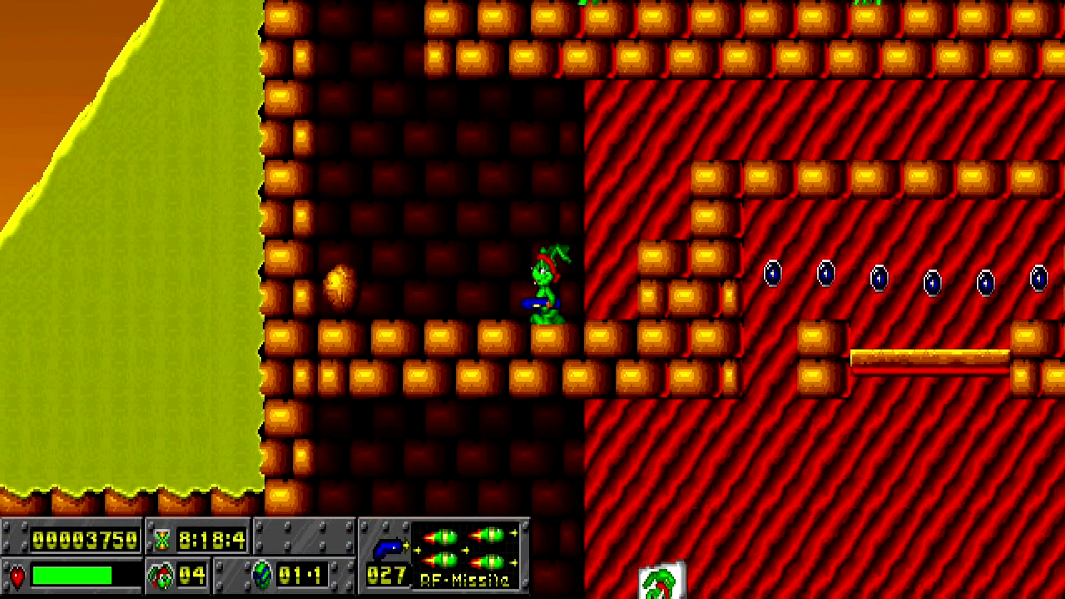
Step: Guide Jazz through the brick corridor, jumping between platforms and past the turtle enemies, to the stepped stone blocks
key(Left)
key(ctrl)
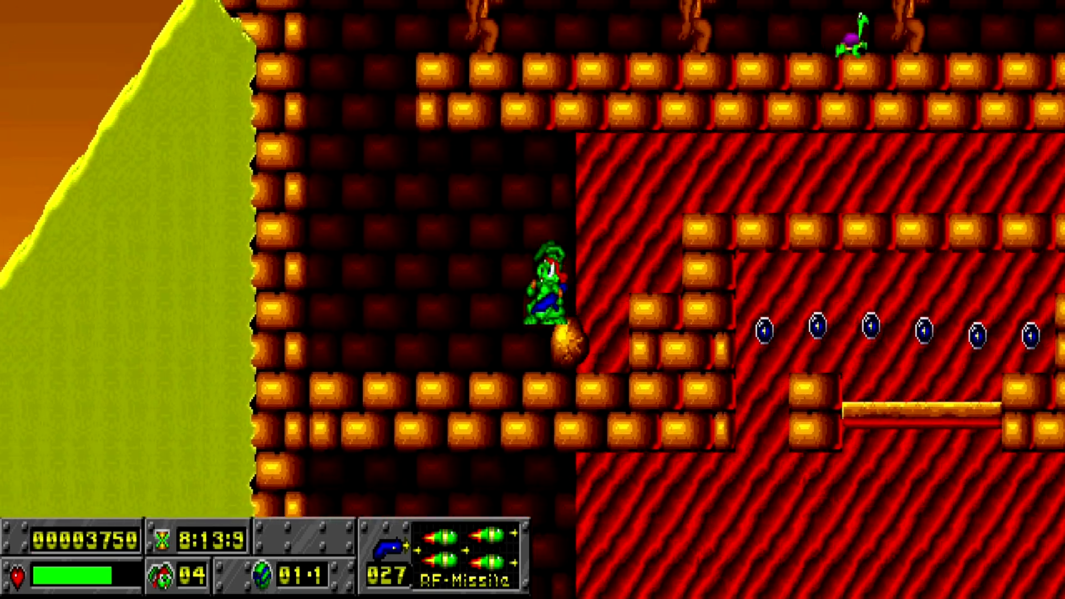
key(Right)
key(ctrl)
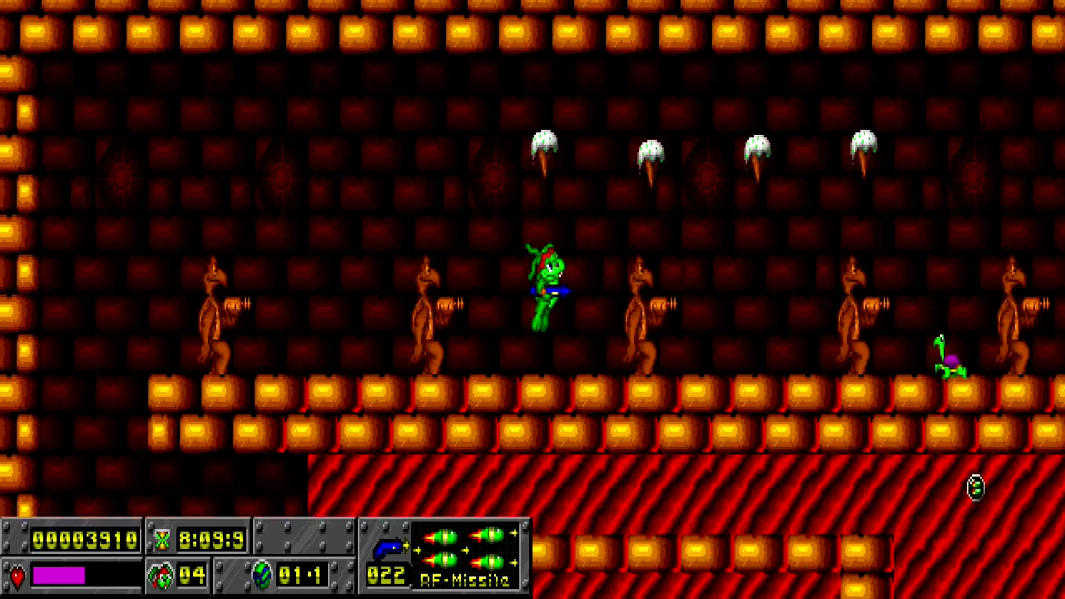
key(Right)
key(ctrl)
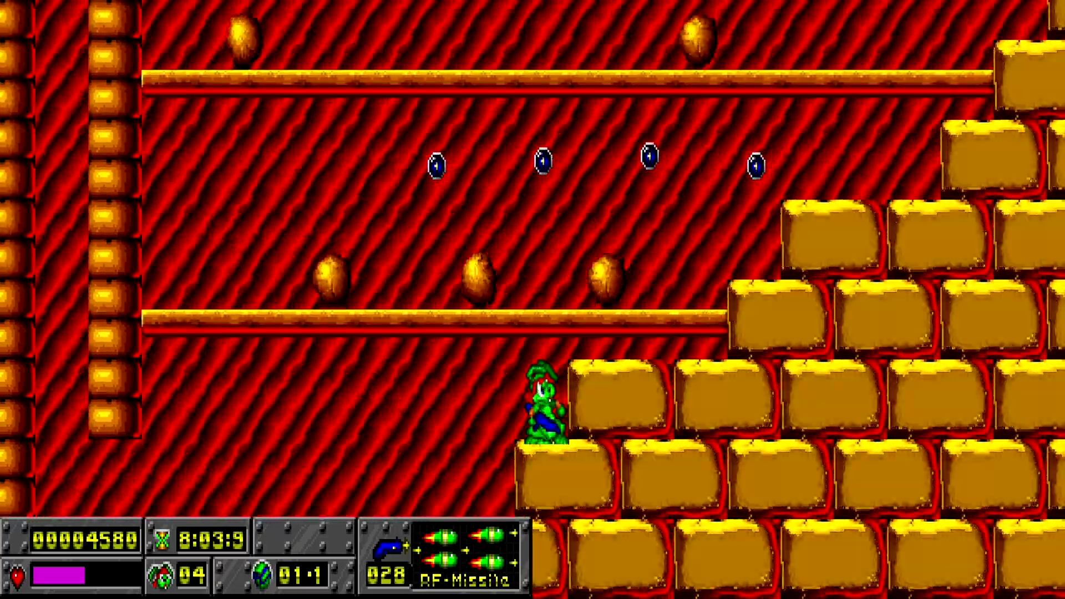
Step: Climb Jazz up the stepped stone blocks and across the ledges, gathering ammo pickups, and pause the game
key(alt)
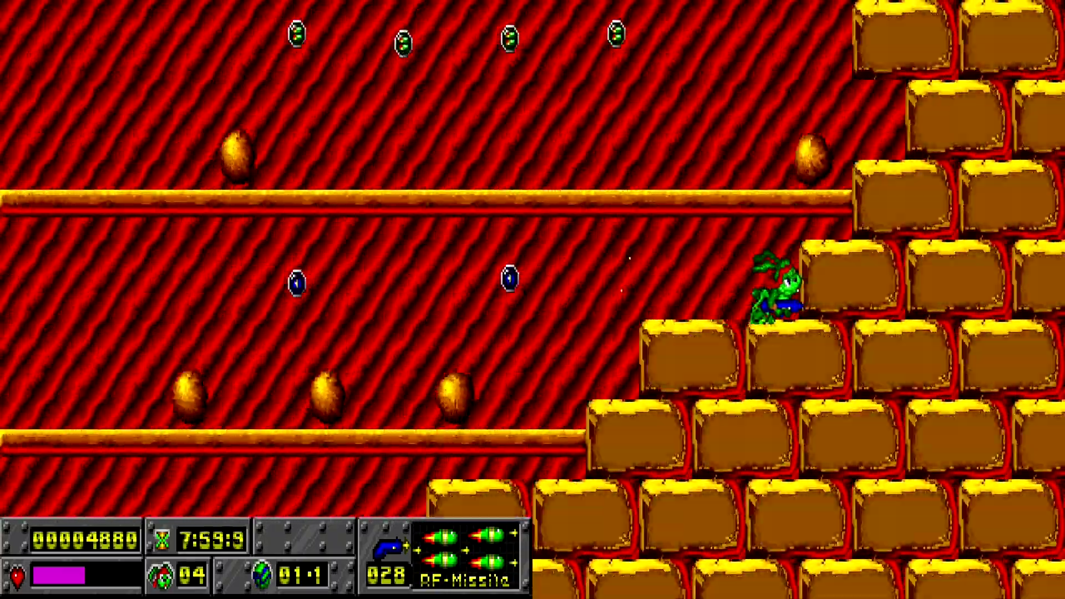
key(alt)
key(Left)
key(Left)
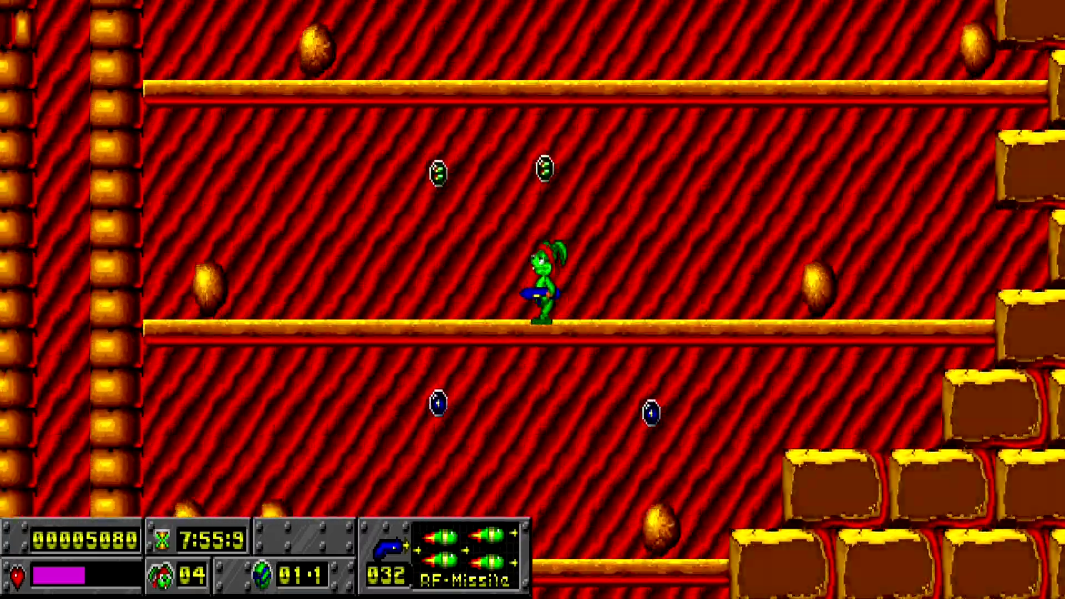
key(Right)
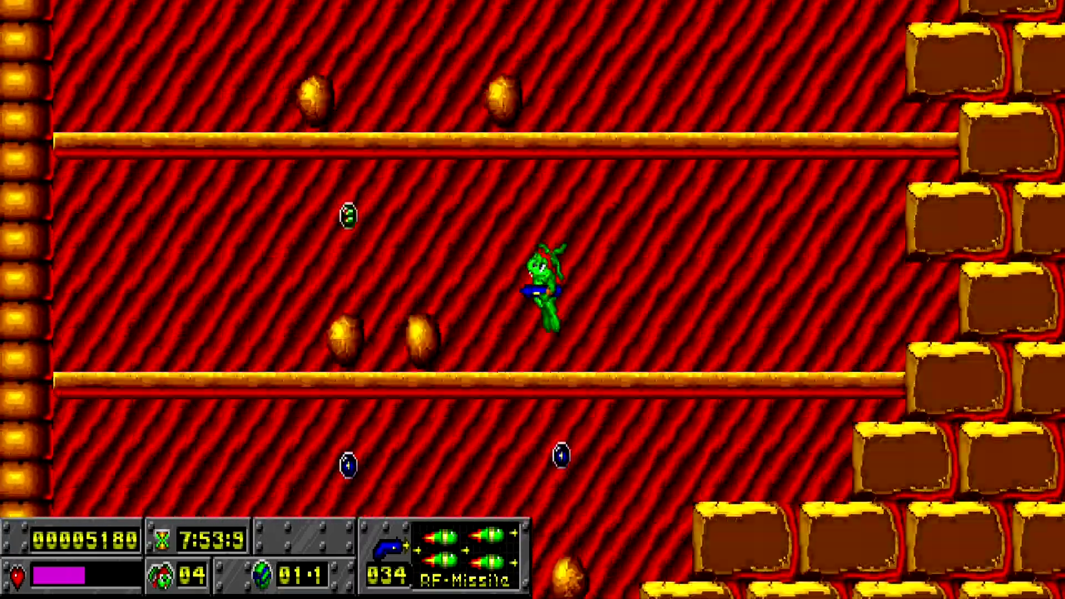
key(alt)
key(Left)
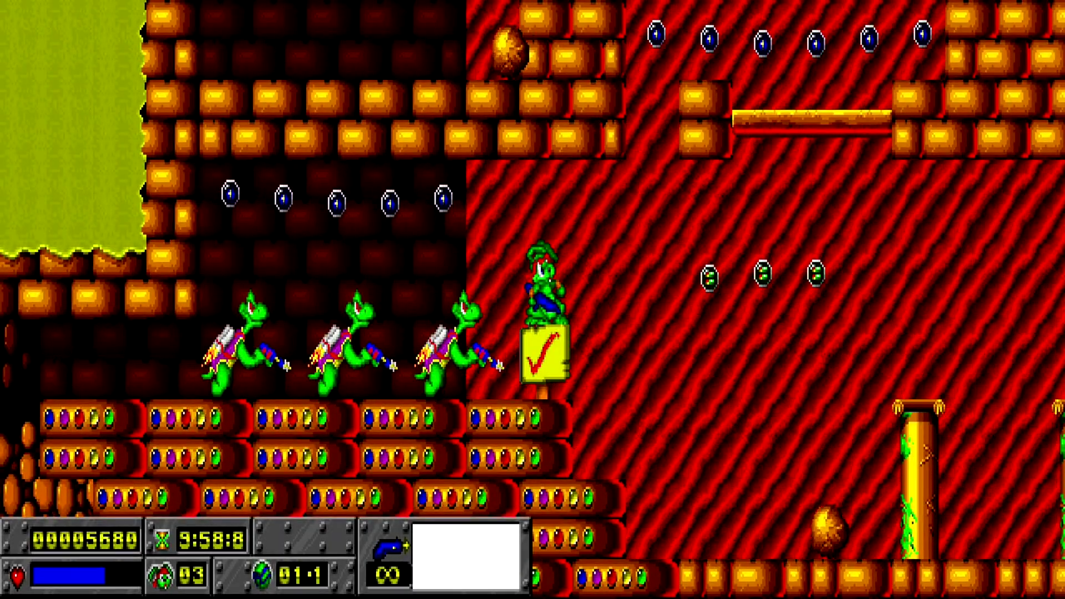
key(Escape)
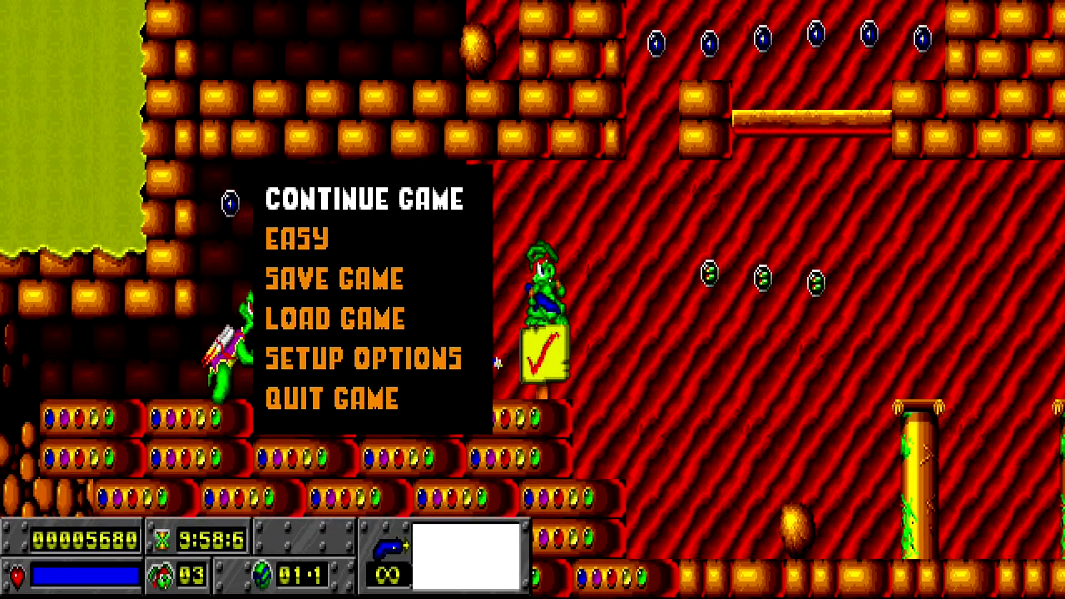